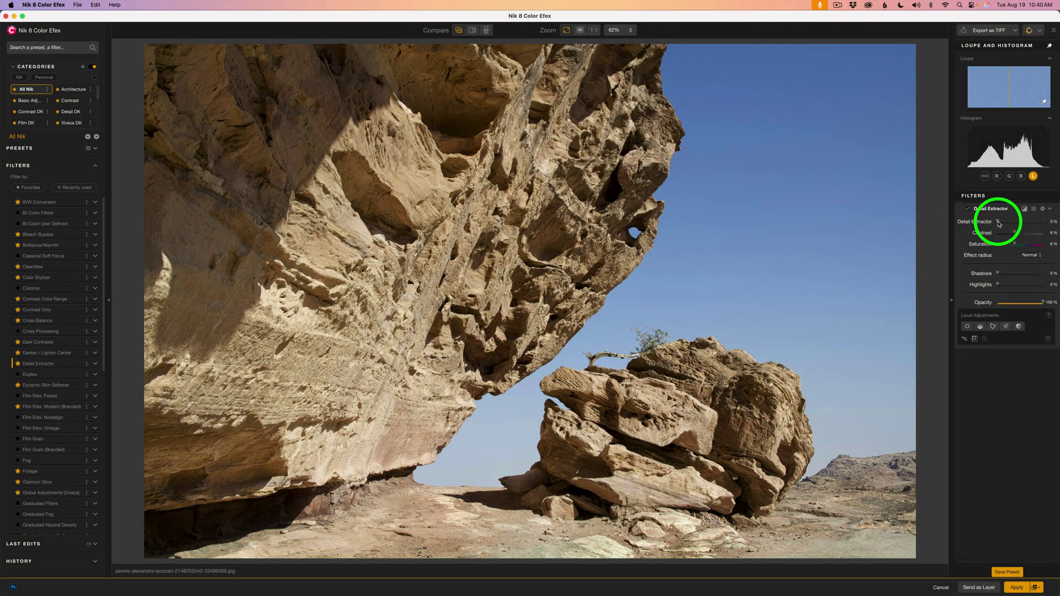
Try Contrast and Effect radius (kept Normal), then settle Detail Extractor strength at 32%.
drag(998, 223, 1021, 224)
click(1031, 255)
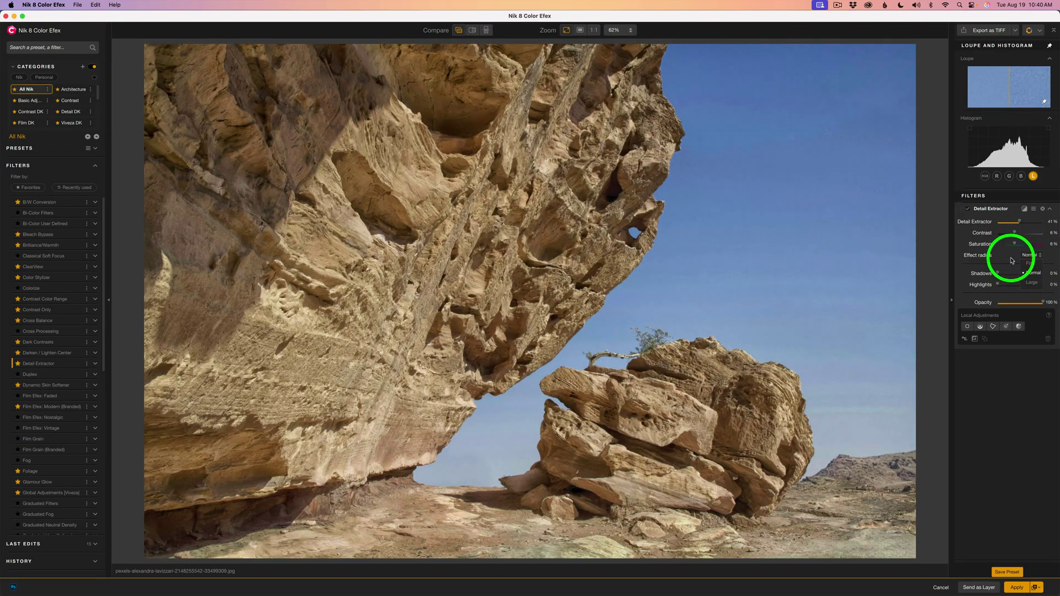
click(1014, 238)
drag(1017, 232, 1020, 244)
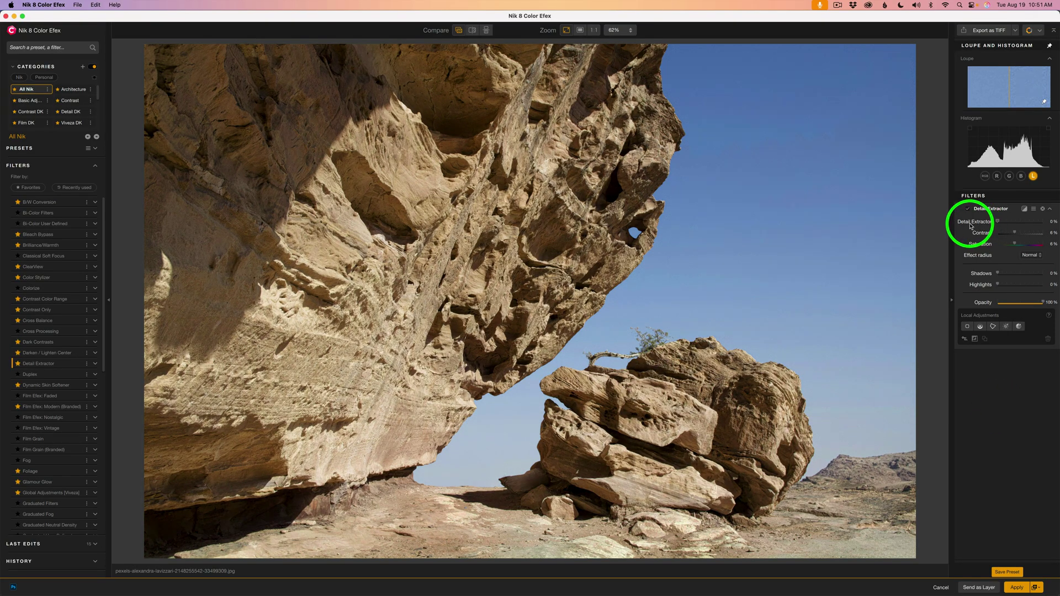
drag(970, 225, 1042, 224)
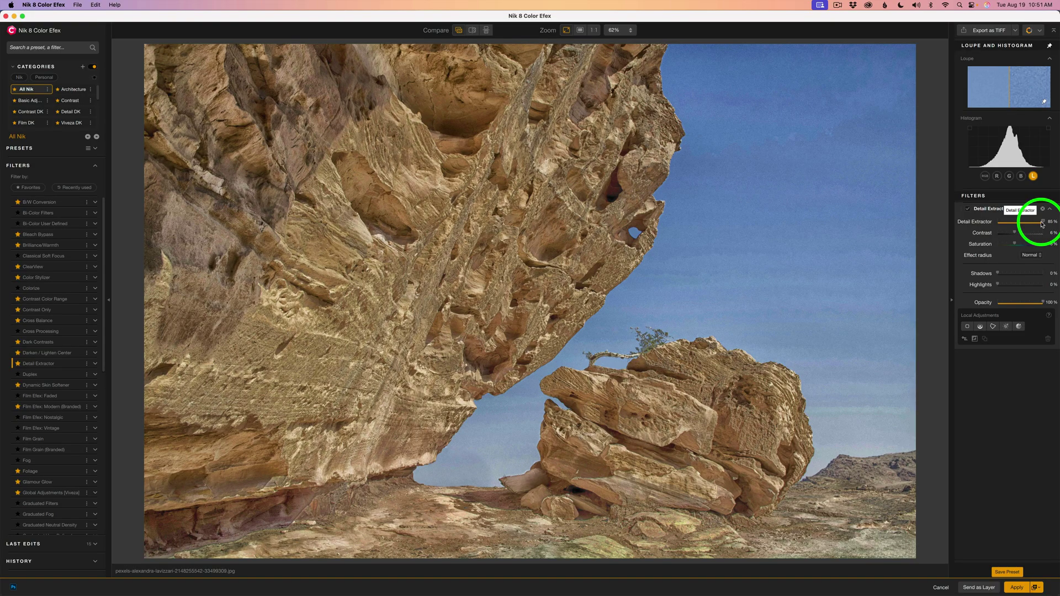
drag(1042, 224, 1016, 225)
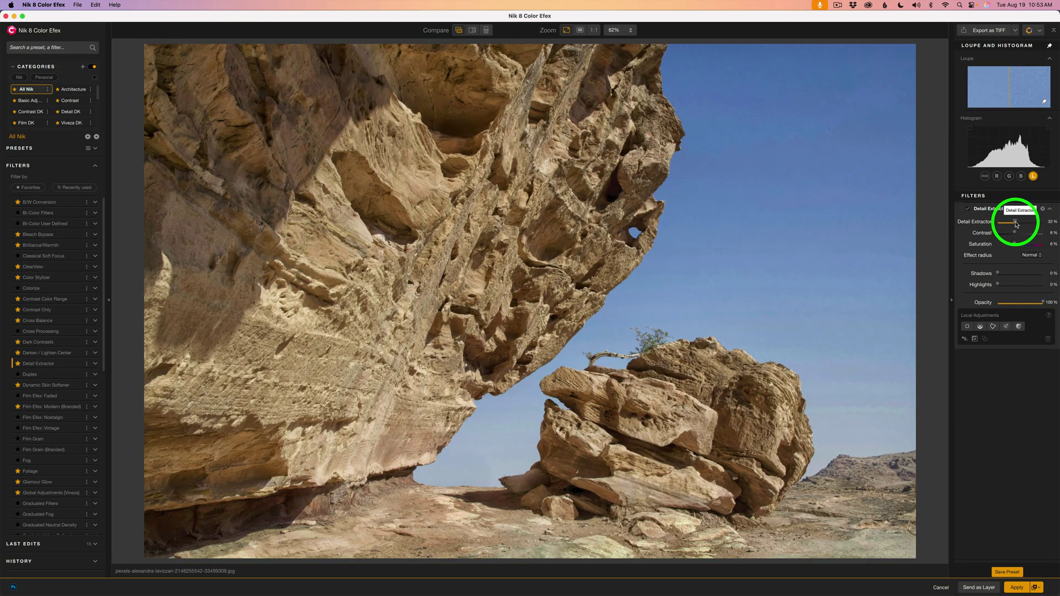
click(1041, 258)
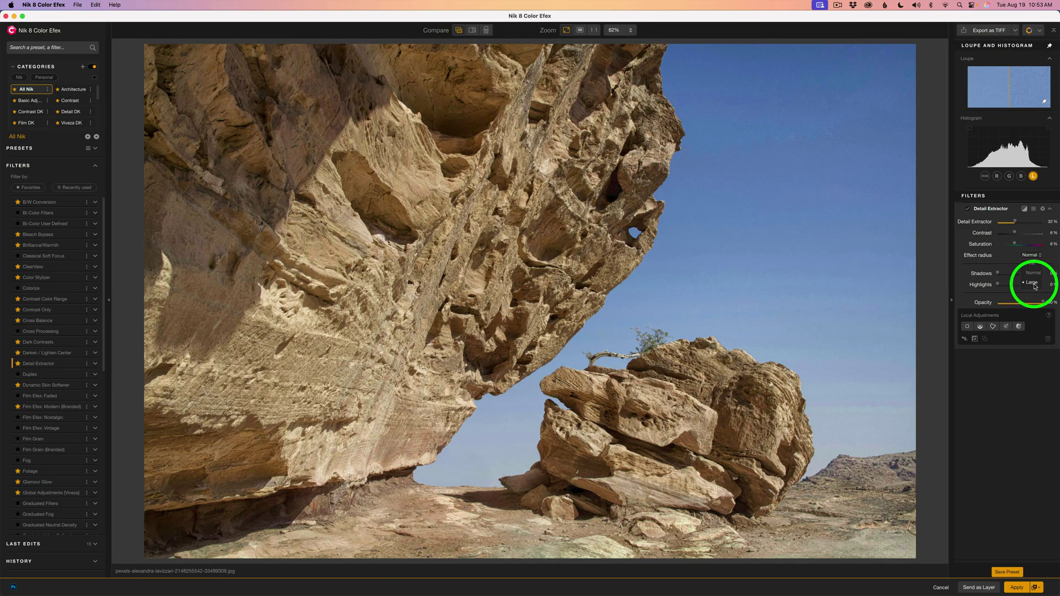
click(1033, 273)
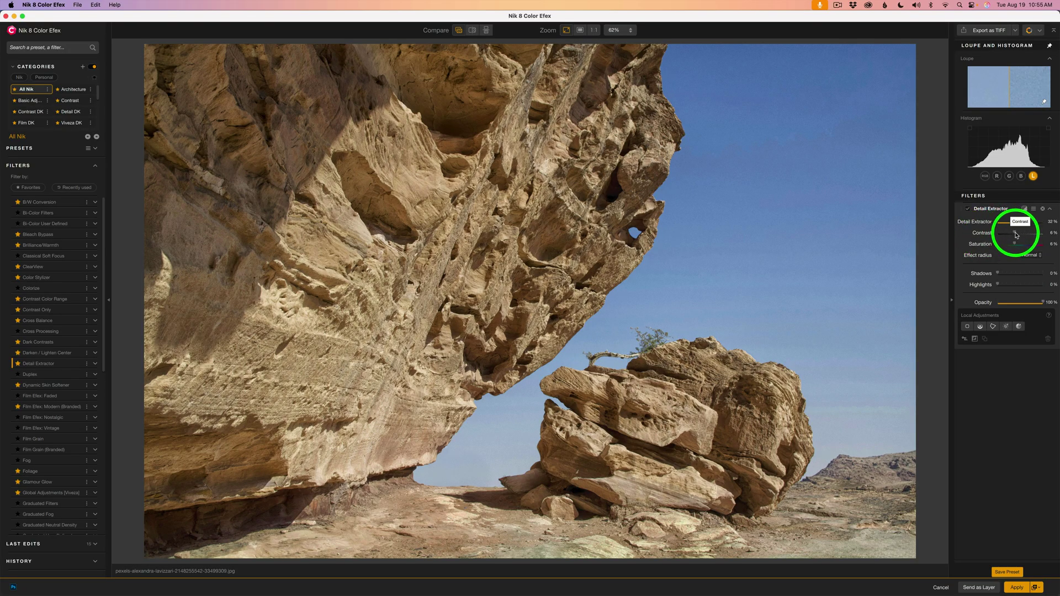
Raise the Detail Extractor's Contrast to about 25% and Saturation to about 37%.
drag(1016, 235, 1021, 235)
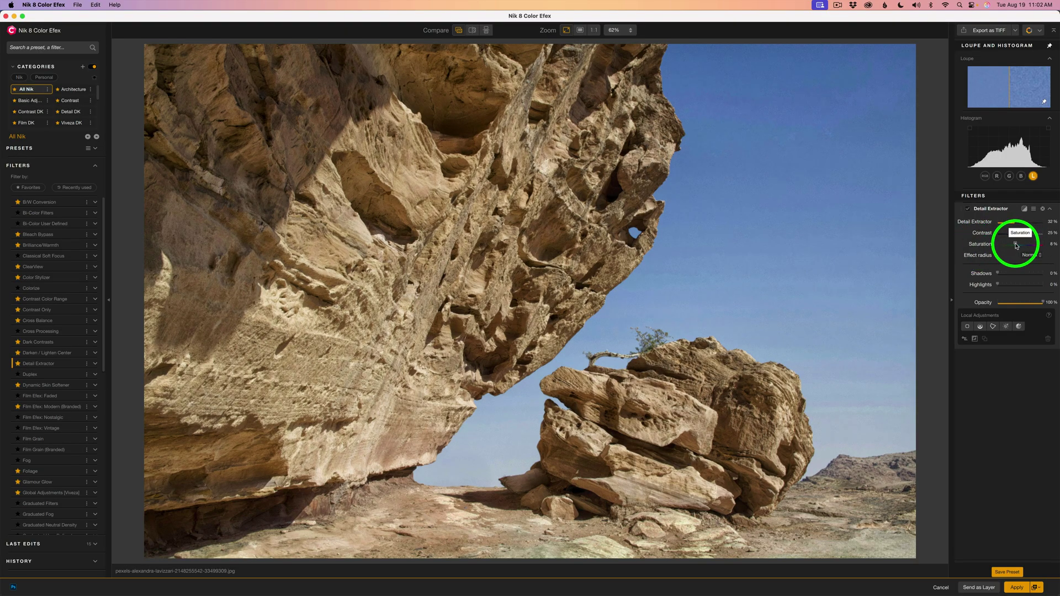
drag(1016, 245, 1021, 246)
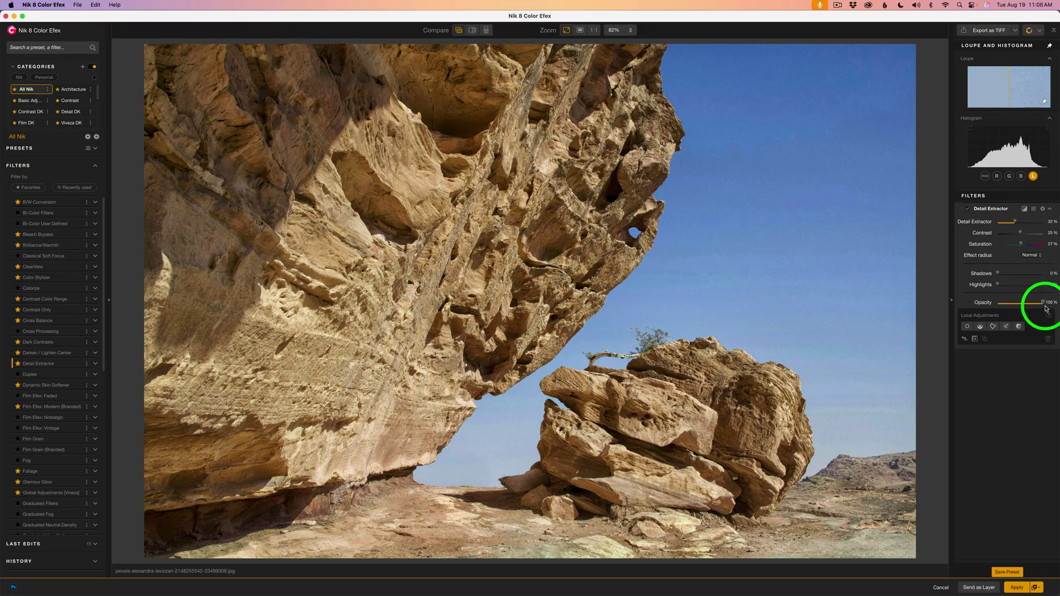
drag(1043, 303, 984, 303)
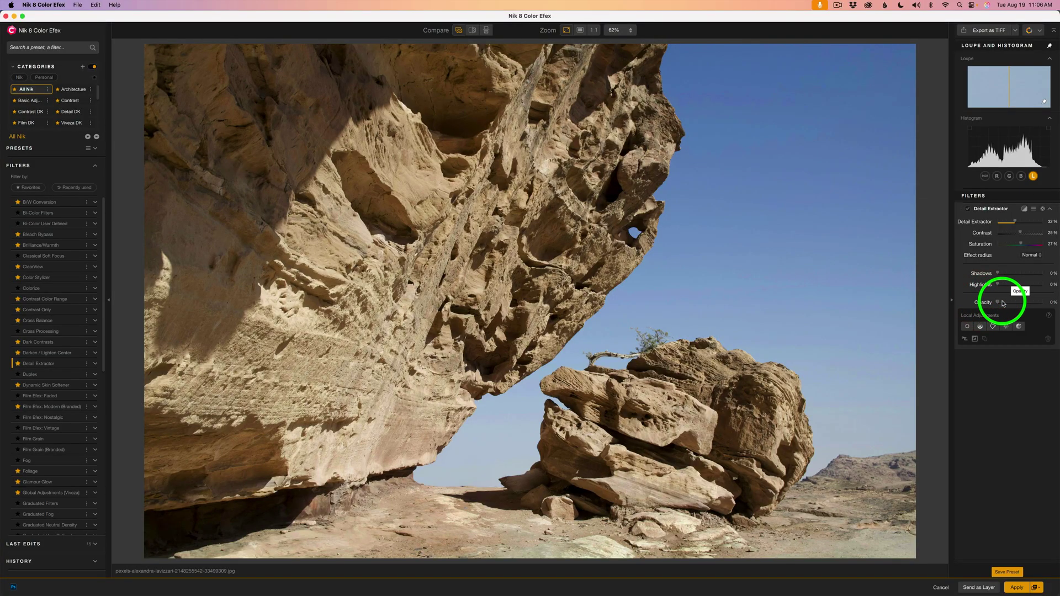
drag(999, 304, 1056, 304)
click(1055, 303)
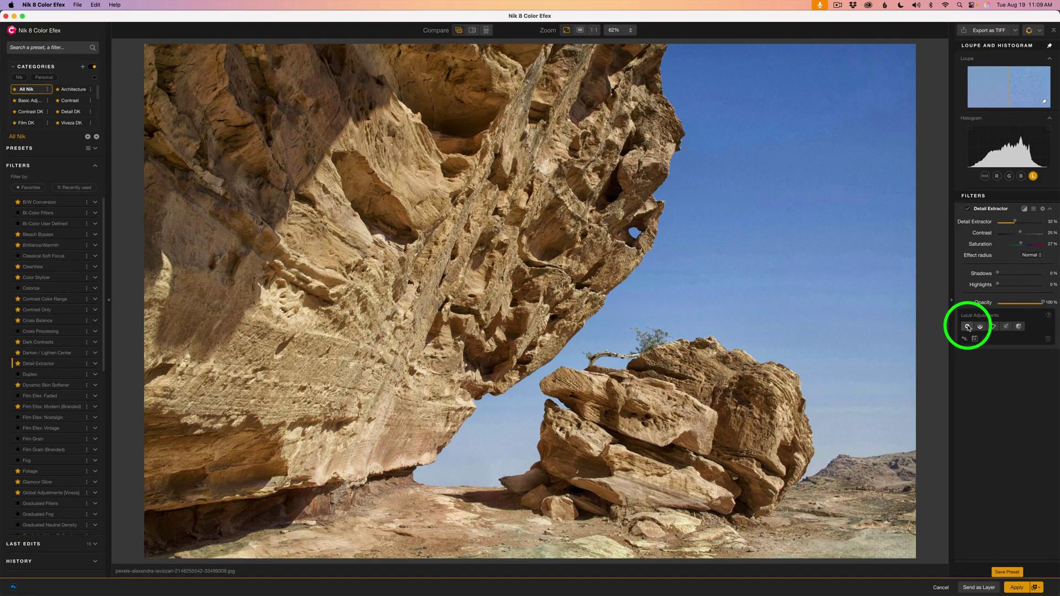
Place a negative control point in the blue sky of the rock photo using Alt.
click(967, 328)
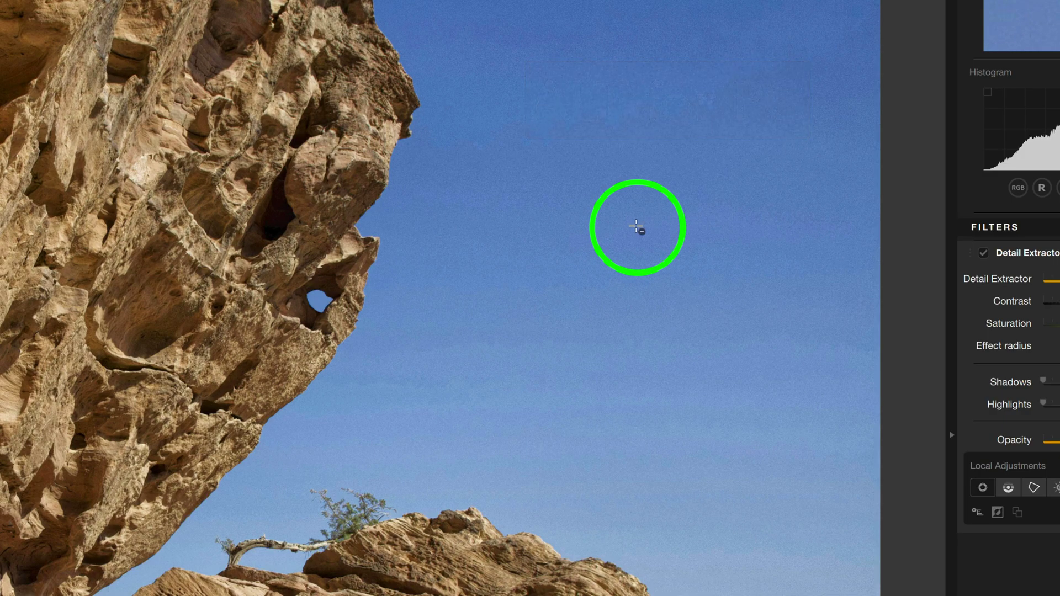
key(alt)
alt+click(636, 227)
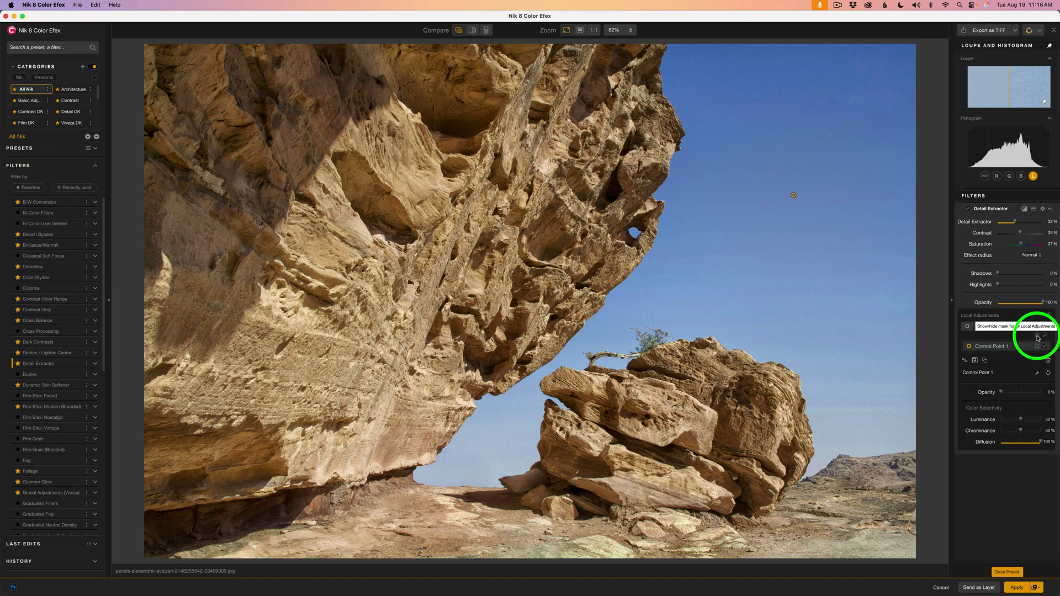
Show the mask, enlarge the sky point, set Luminance to 9%, and duplicate it lower in the sky.
click(1038, 336)
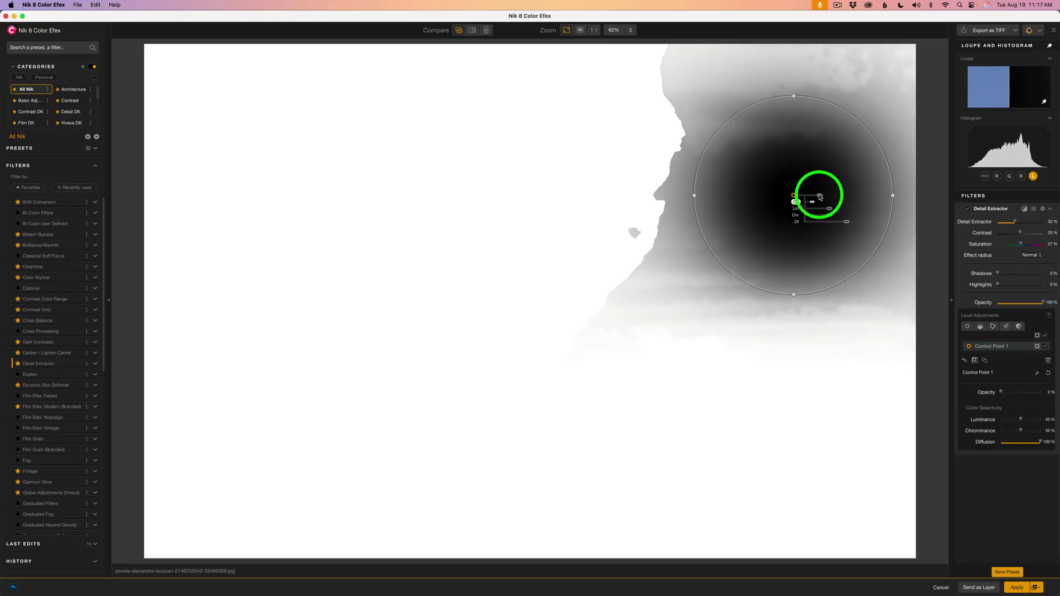
drag(820, 196, 840, 198)
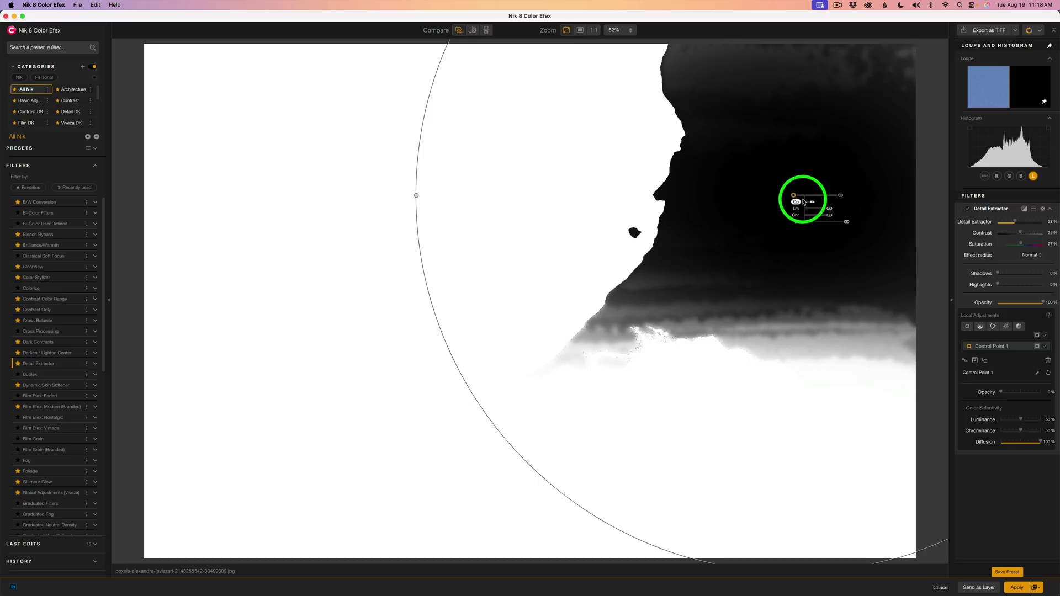
drag(829, 210, 816, 211)
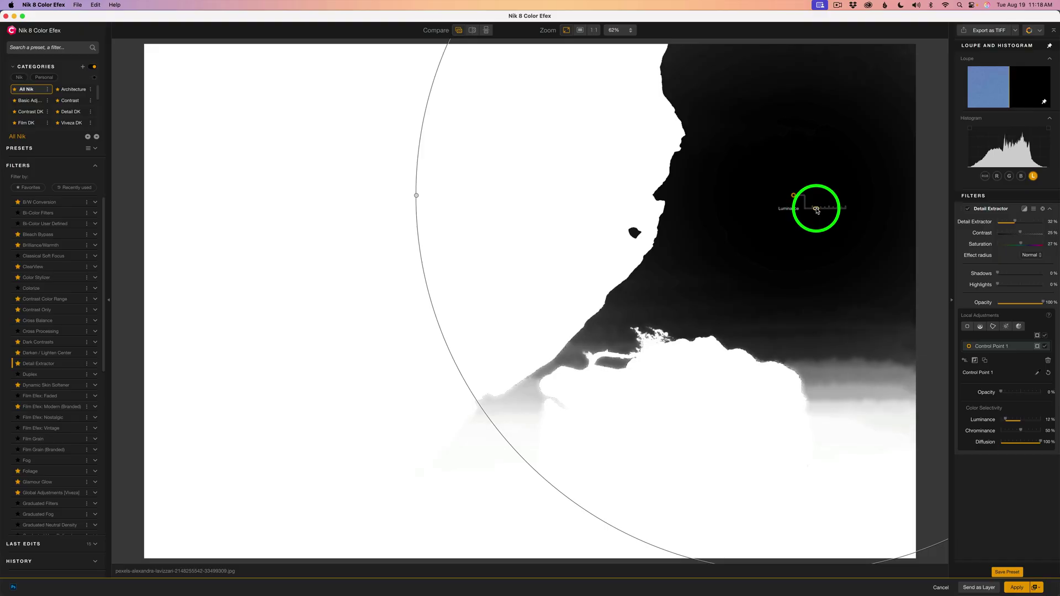
mouse_move(816, 211)
mouse_down()
mouse_move(832, 216)
mouse_move(821, 216)
mouse_up()
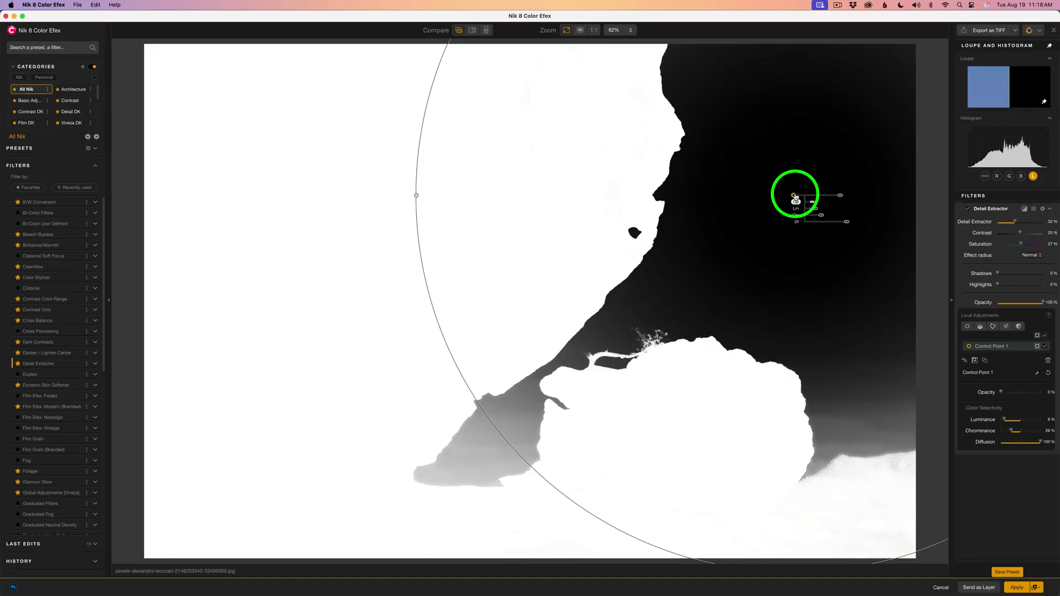
drag(795, 196, 699, 326)
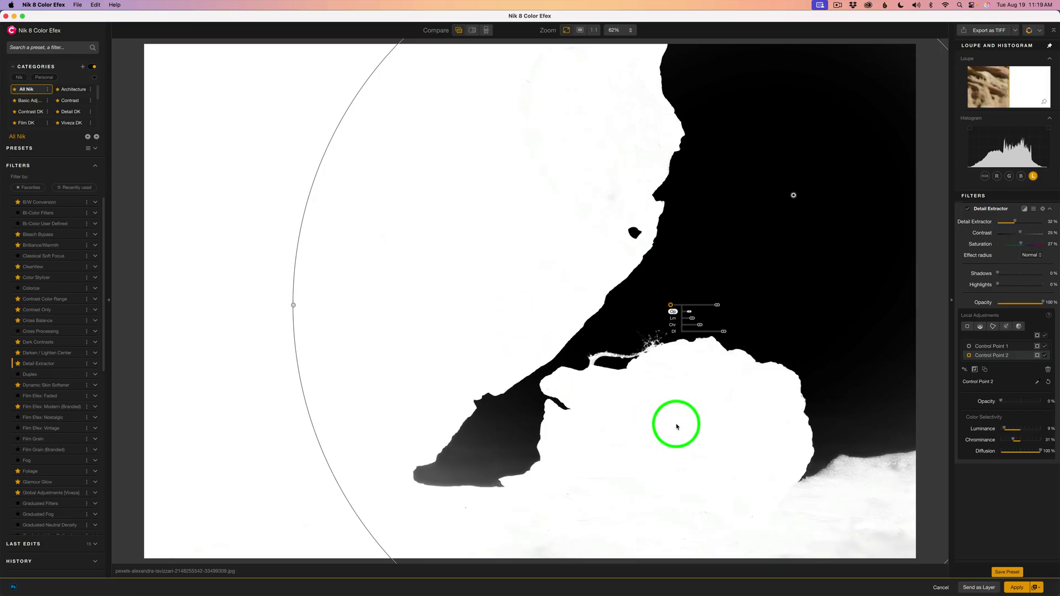
Hide the mask view and toggle the Detail Extractor off and on to compare.
click(1036, 335)
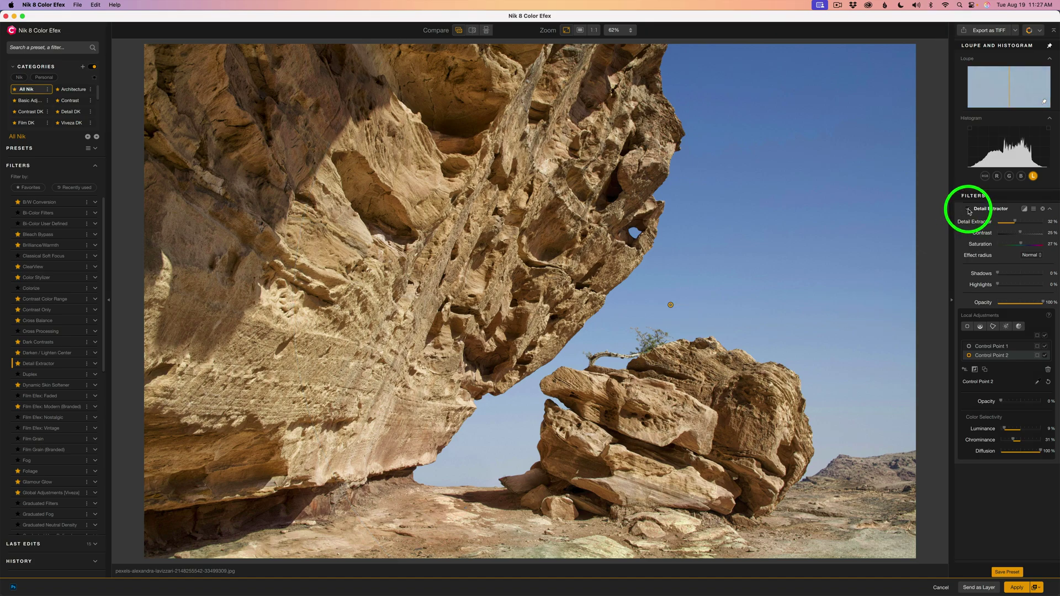
click(968, 209)
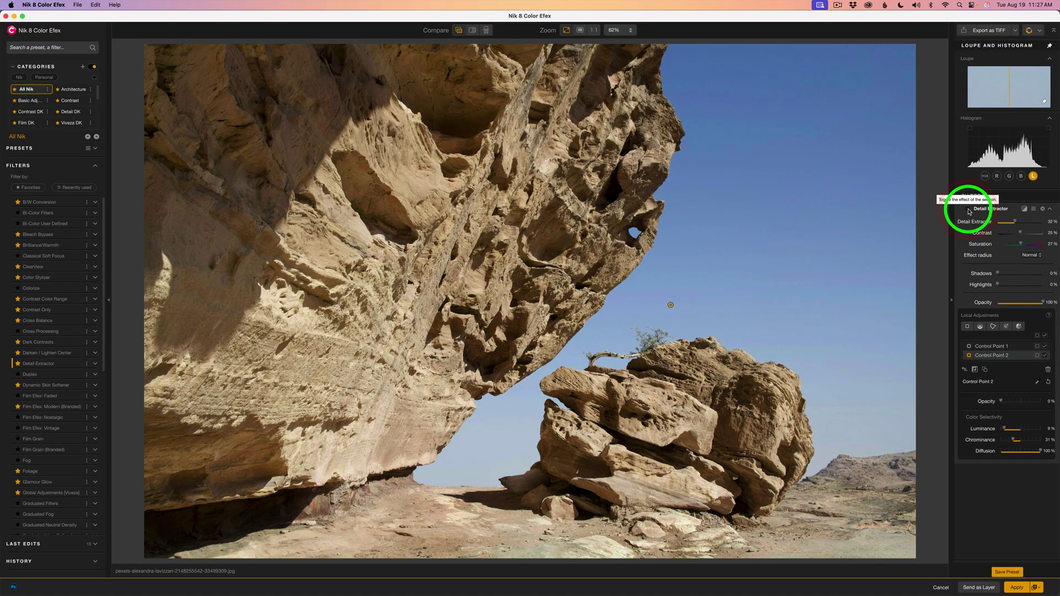
click(969, 210)
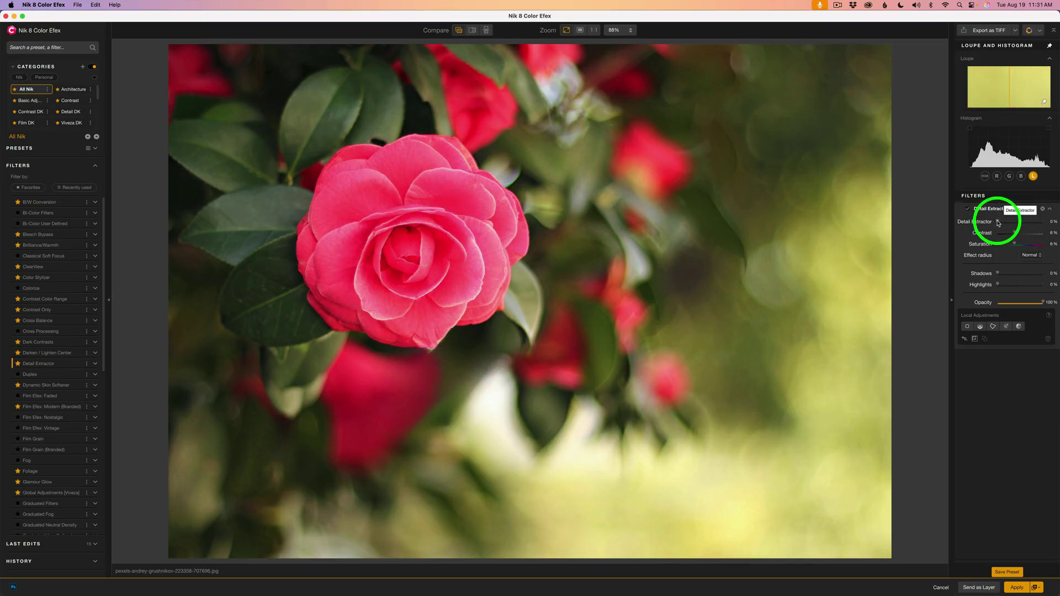
Raise the rose's Detail Extractor strength to about 40% and choose a Fine effect radius.
drag(998, 223, 1020, 224)
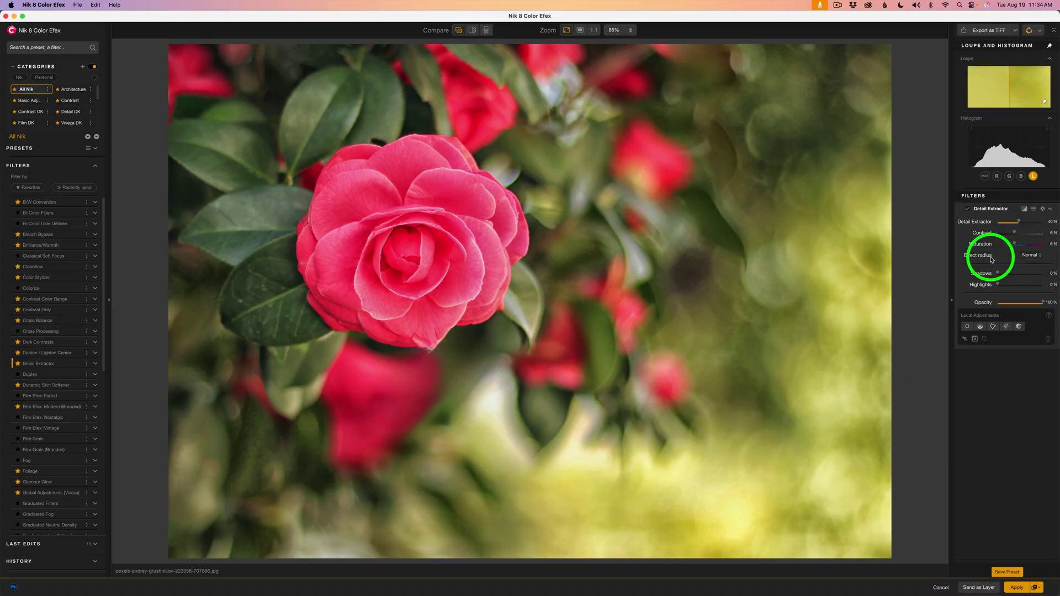
click(1041, 258)
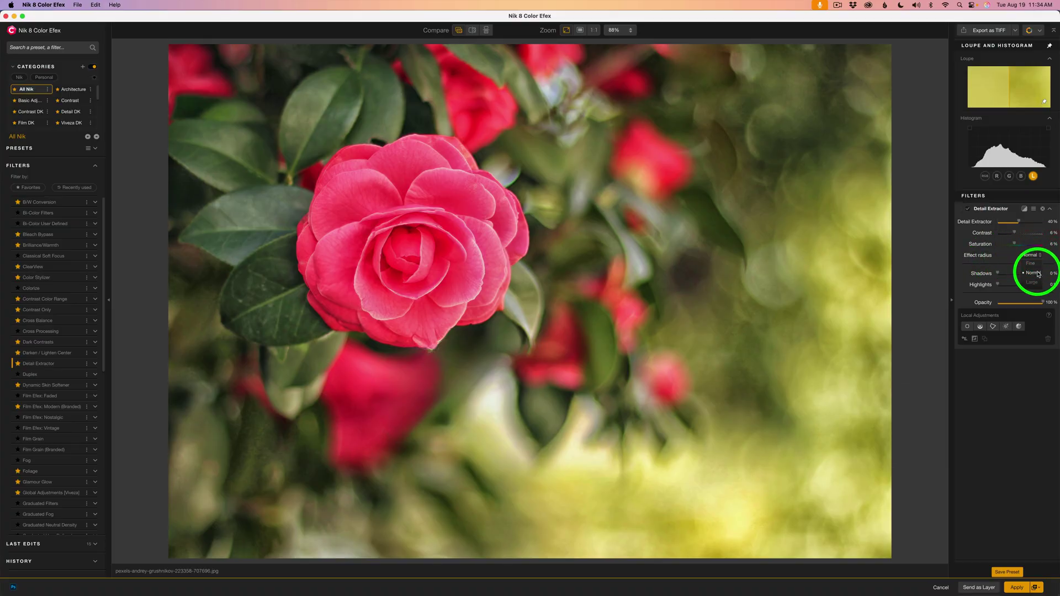
click(1031, 264)
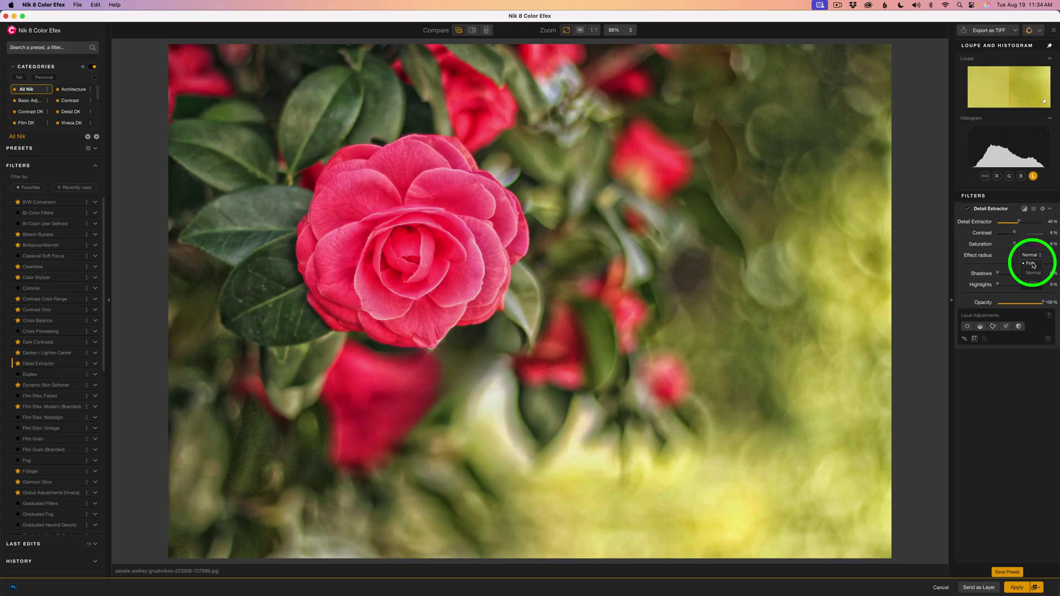
Set the effect radius to Fine, lower strength to 30%, and toggle the filter to compare.
click(1031, 265)
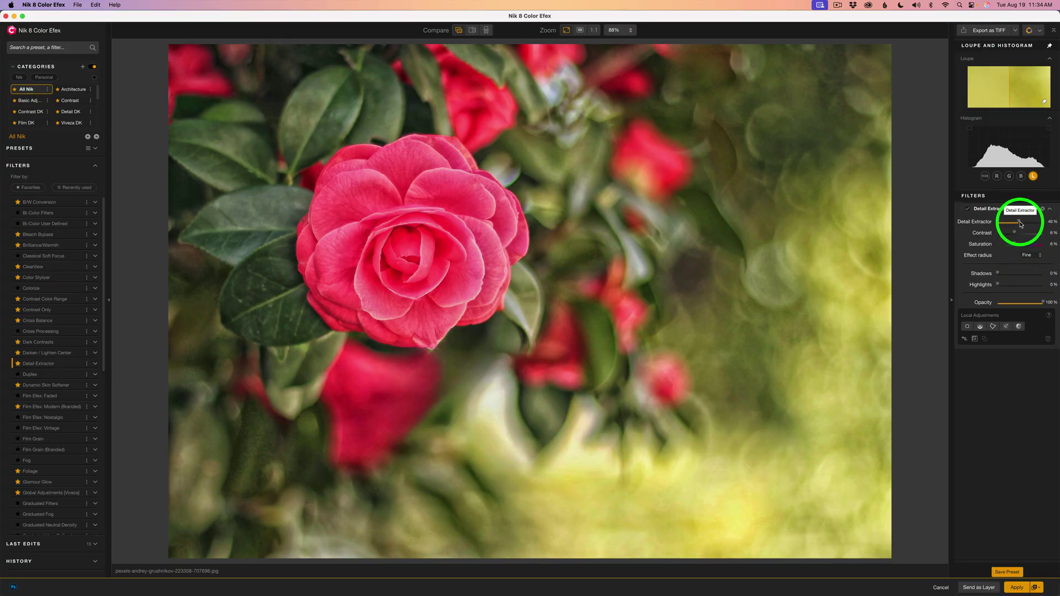
mouse_move(1021, 224)
mouse_down()
mouse_move(991, 222)
mouse_move(1015, 223)
mouse_up()
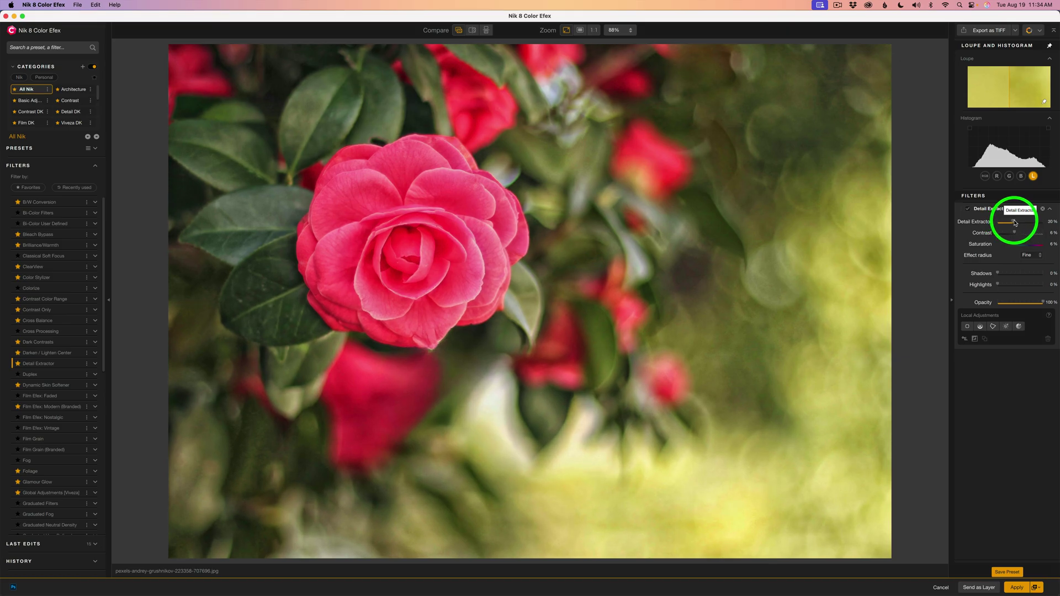
click(969, 210)
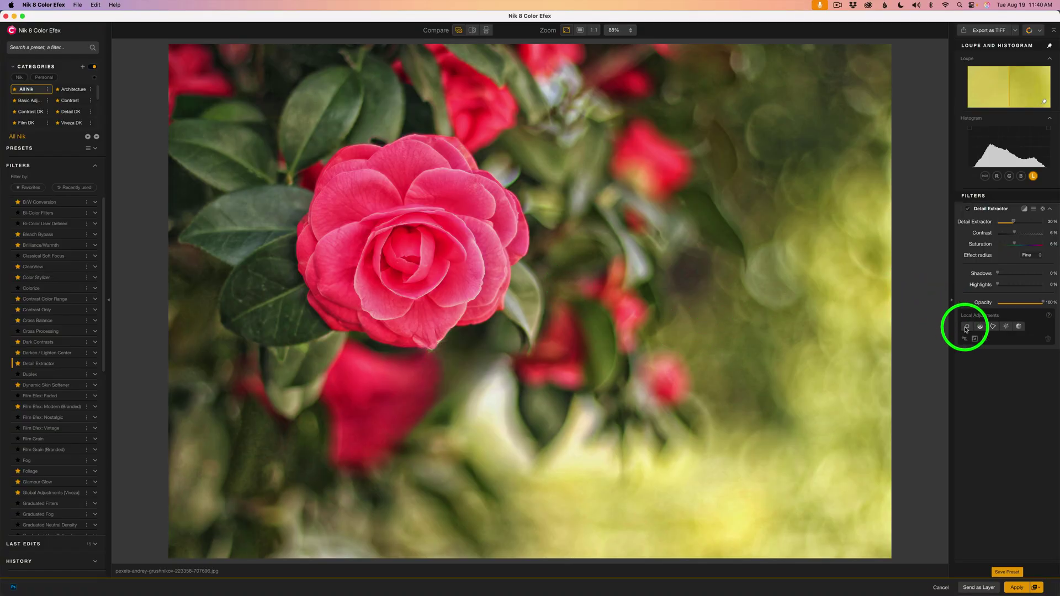
Add Control Point 1 on the centre of the rose.
click(967, 327)
click(412, 254)
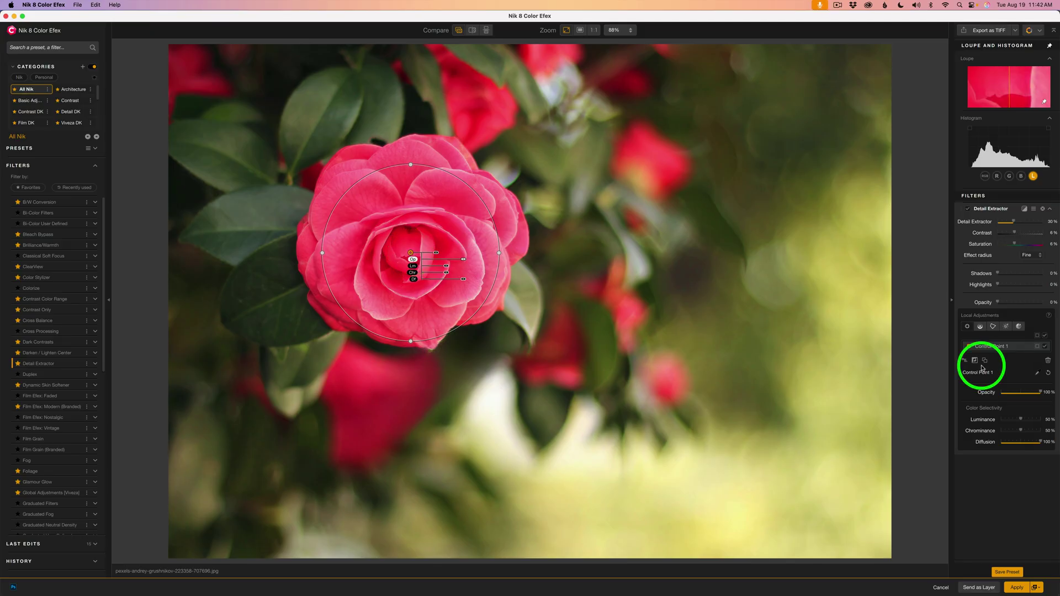
Show Control Point 1's mask, nudge it onto the rose centre, and drop Luminance and Chrominance to 0%.
click(1038, 347)
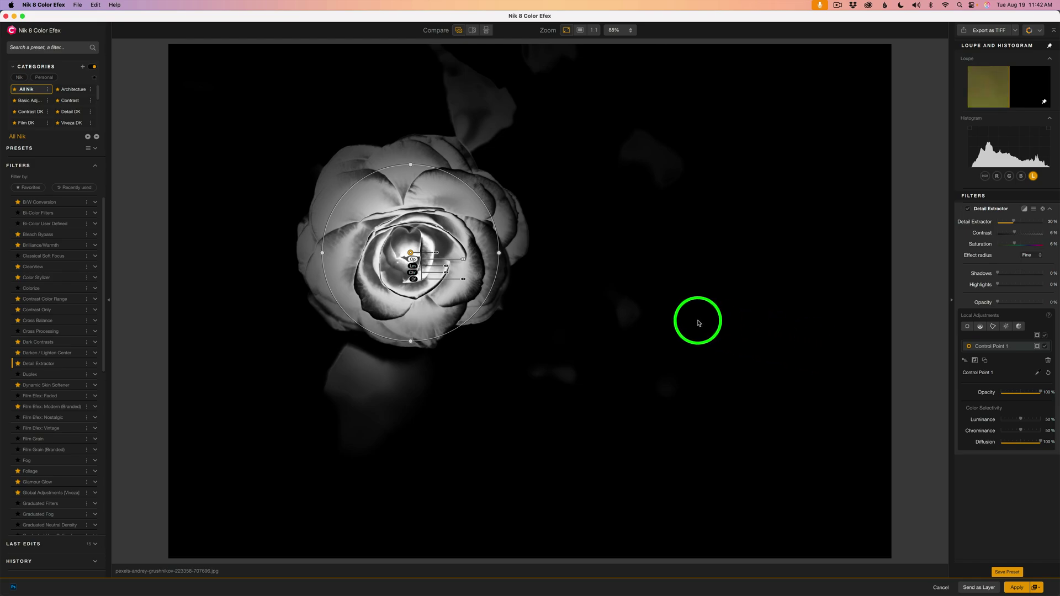
mouse_move(411, 254)
mouse_down()
mouse_move(420, 227)
mouse_move(411, 251)
mouse_up()
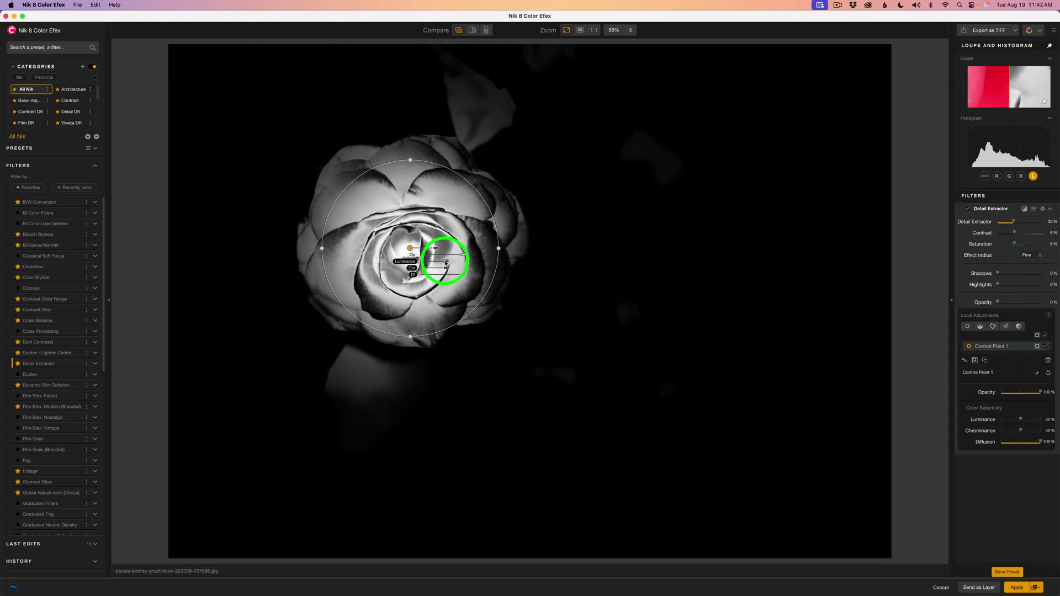
drag(446, 264, 425, 269)
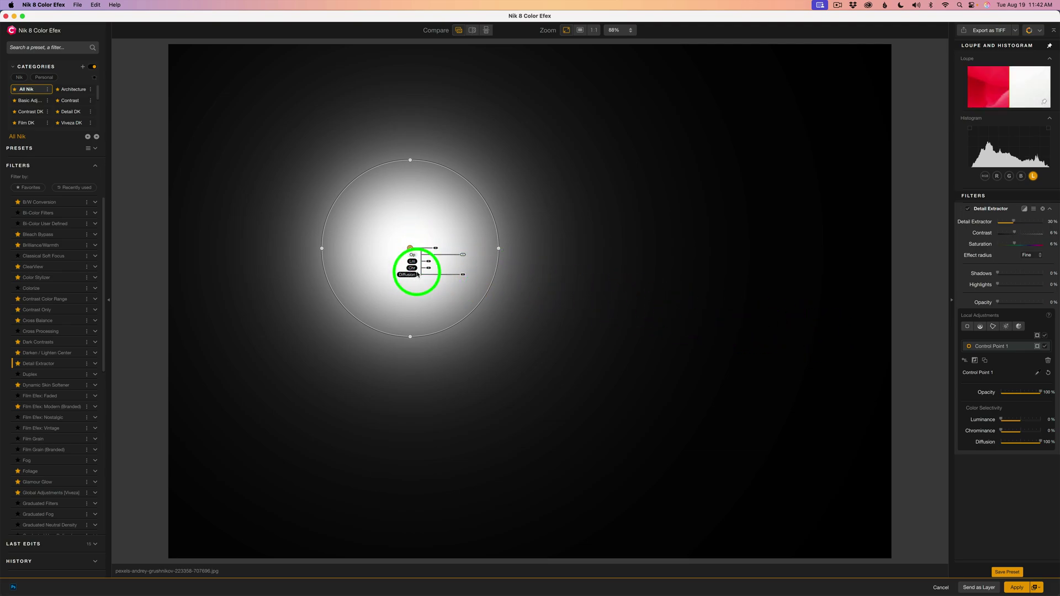
Drop Control Point 1's Diffusion to 0%, then bring it back up to about 57%.
drag(463, 274, 428, 274)
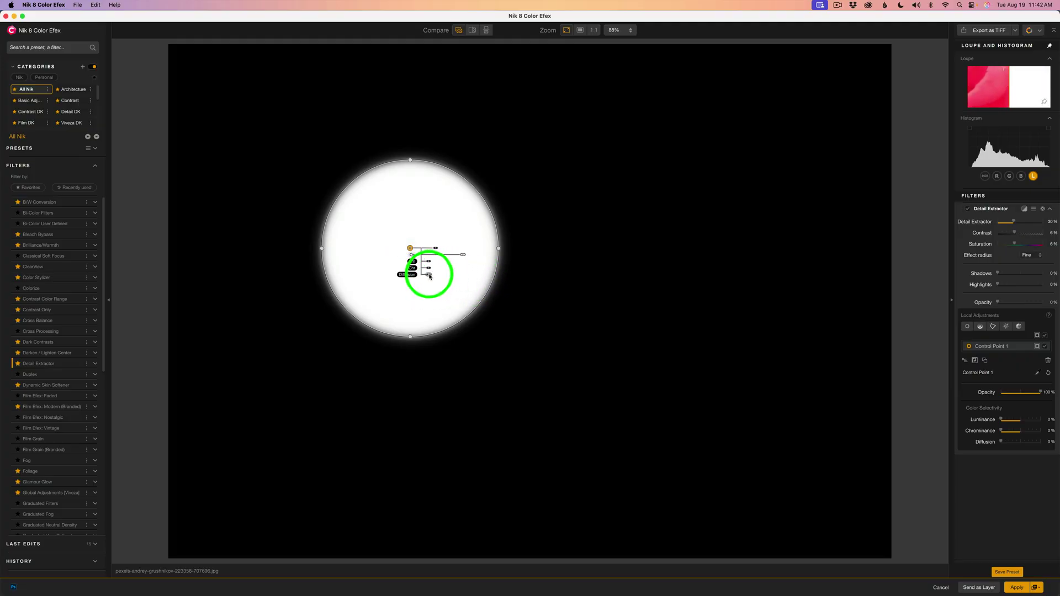
mouse_move(431, 276)
mouse_down()
mouse_move(457, 277)
mouse_move(448, 278)
mouse_up()
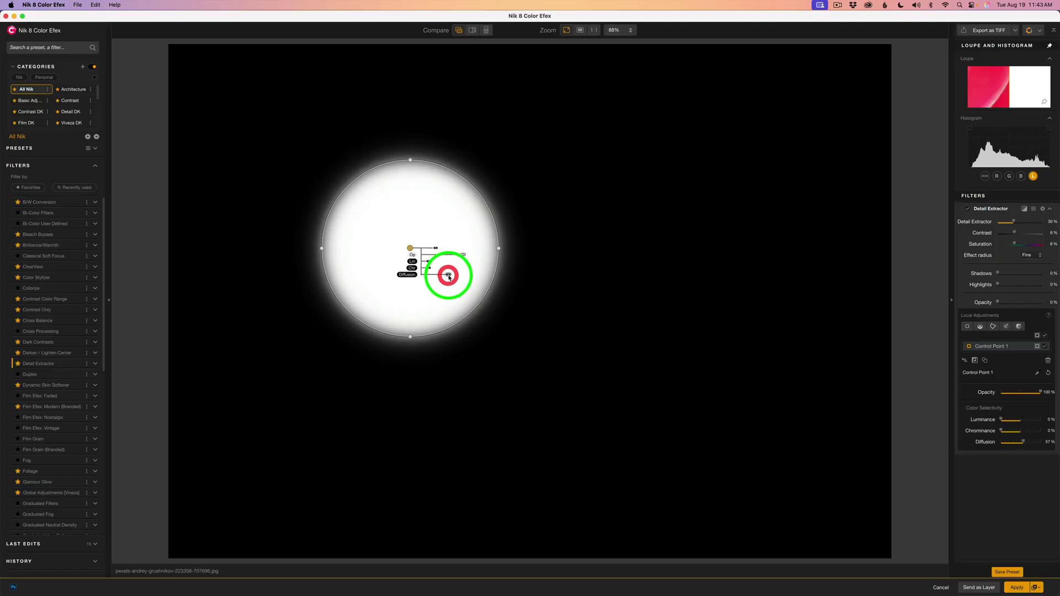
Hide the mask, enlarge Control Point 1 over the rose, and raise Detail Extractor strength to 38%.
click(1037, 348)
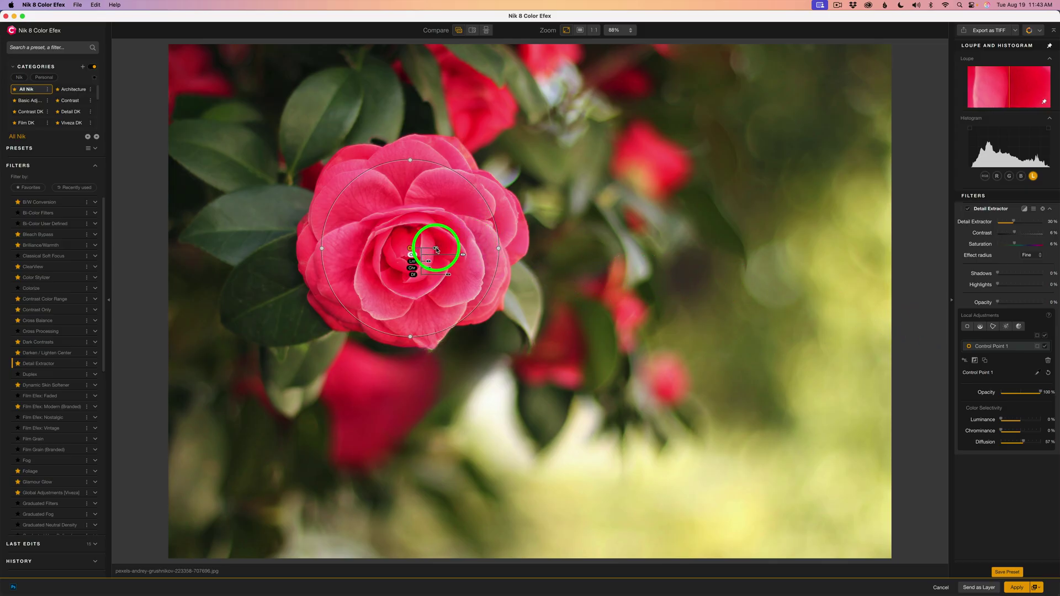
drag(435, 250, 415, 249)
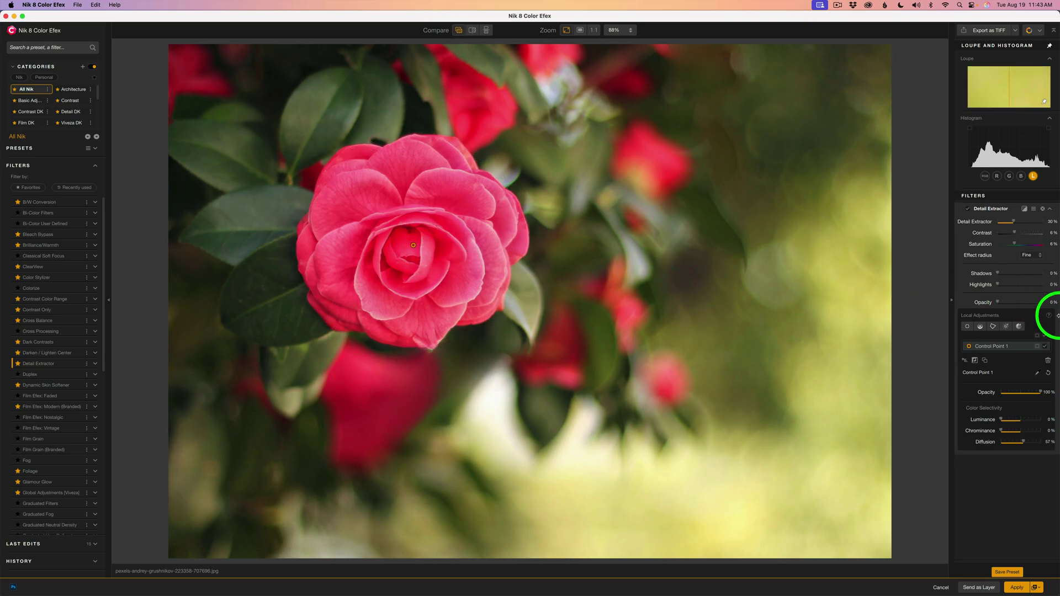
click(968, 211)
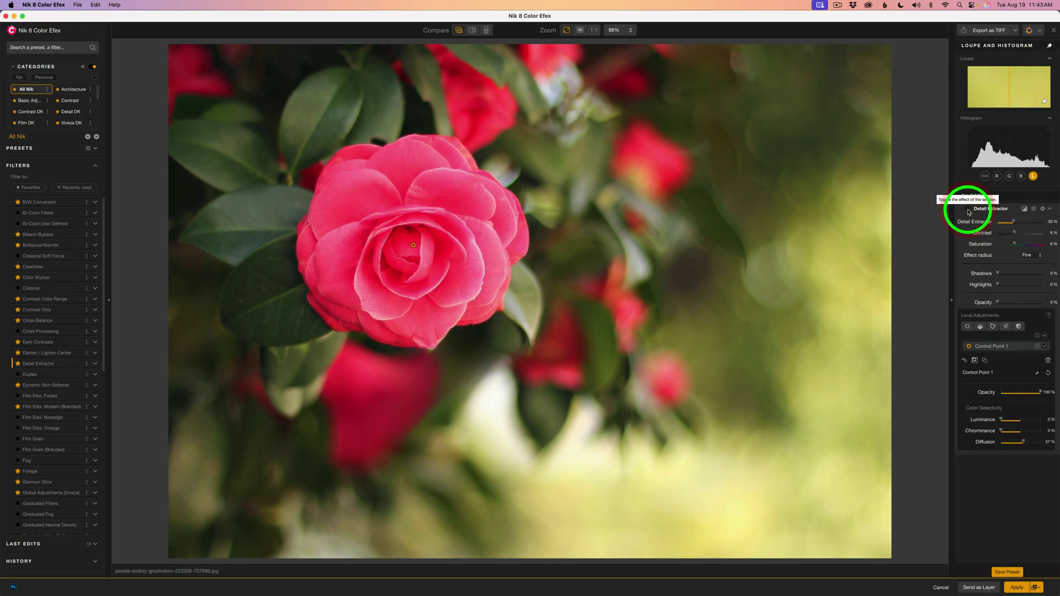
click(968, 211)
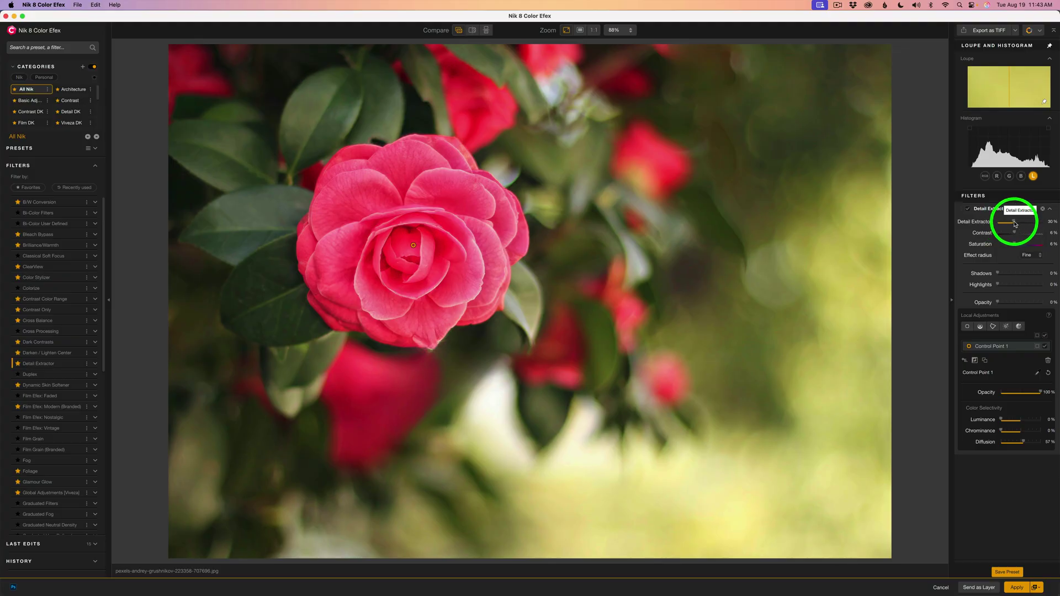
drag(1015, 224, 1017, 224)
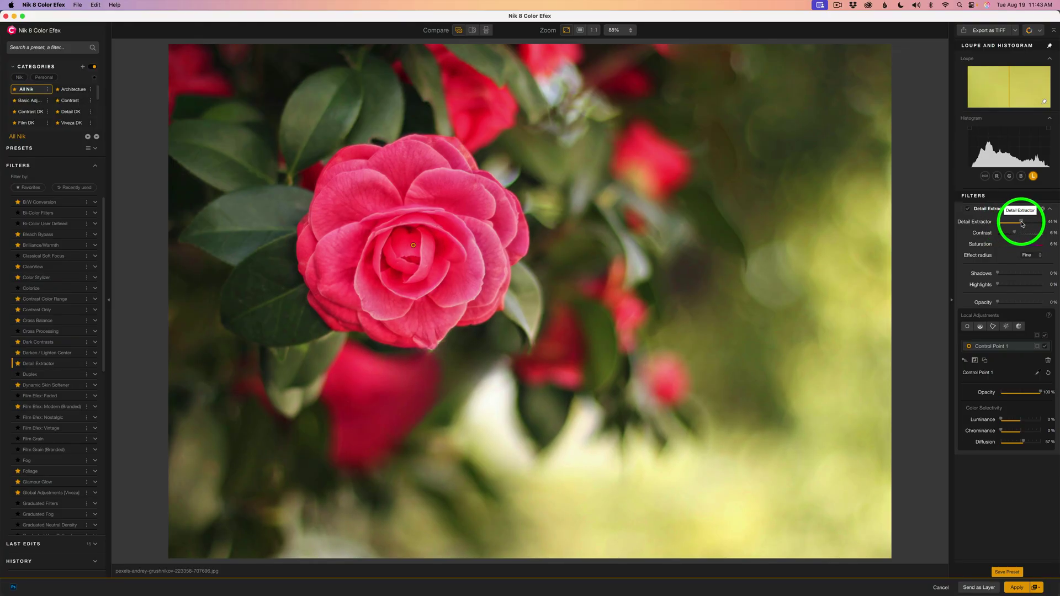
mouse_move(1017, 223)
mouse_down()
mouse_move(1033, 227)
mouse_move(1020, 225)
mouse_up()
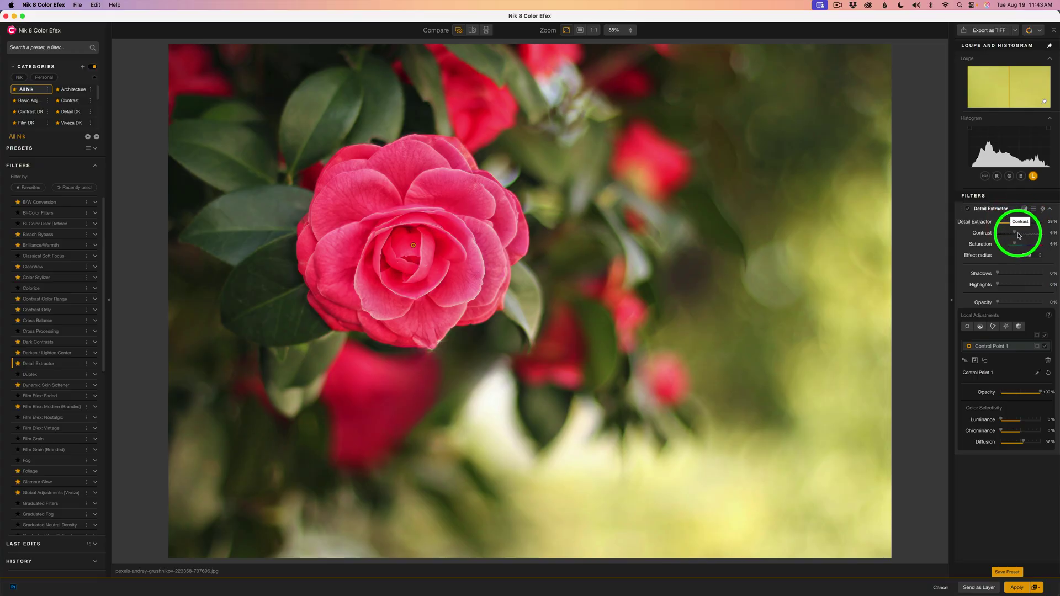
Raise Detail Extractor Contrast to 20% and toggle the filter off and on to compare.
drag(1017, 234, 1019, 234)
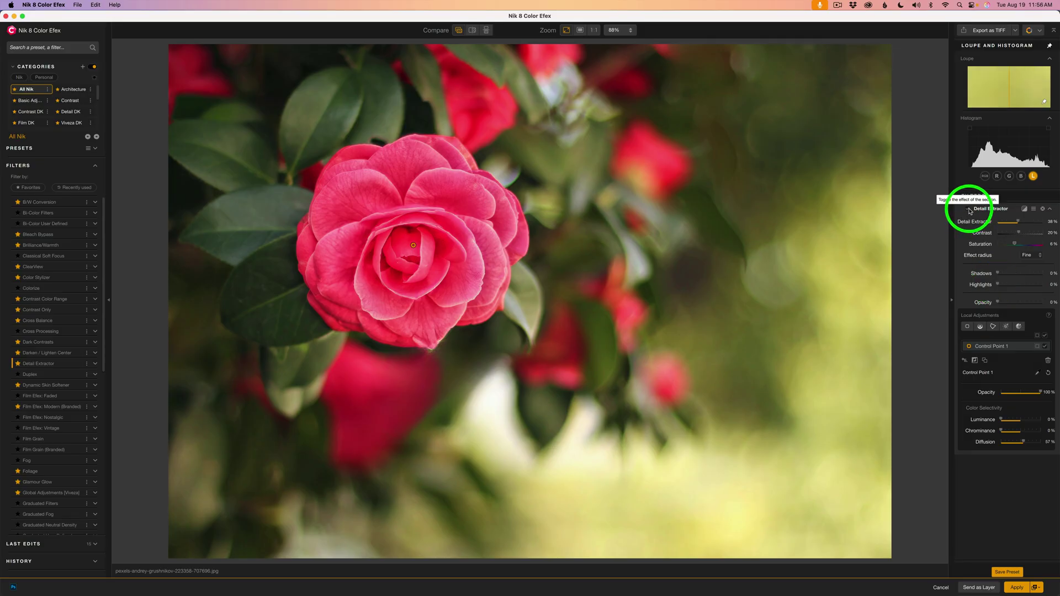
click(970, 210)
click(969, 210)
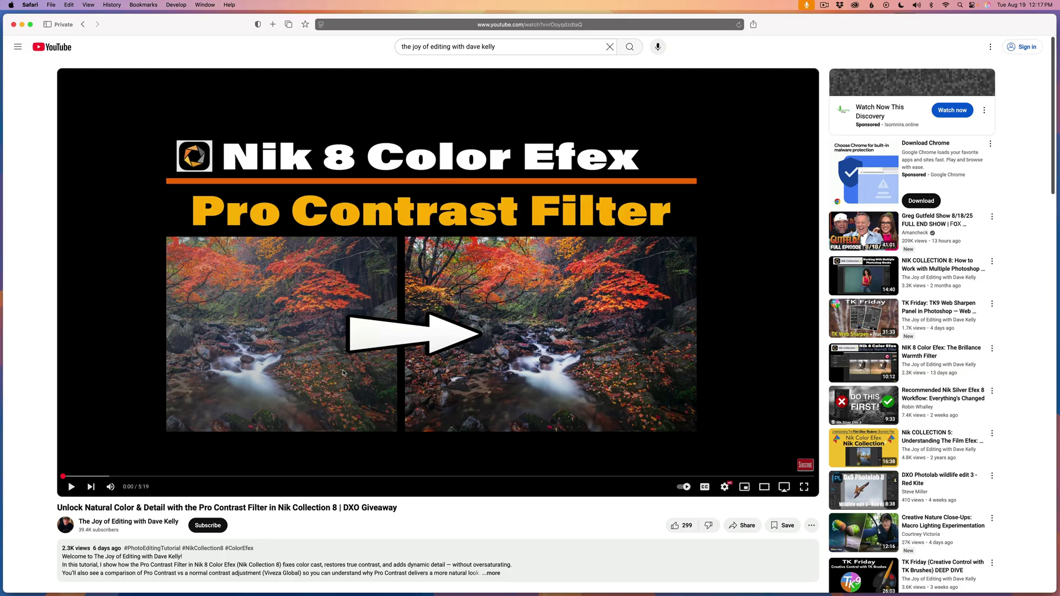
Expand the video's full description and scroll down to the giveaway rules and Contact Me link.
scroll(344, 413, down, 5)
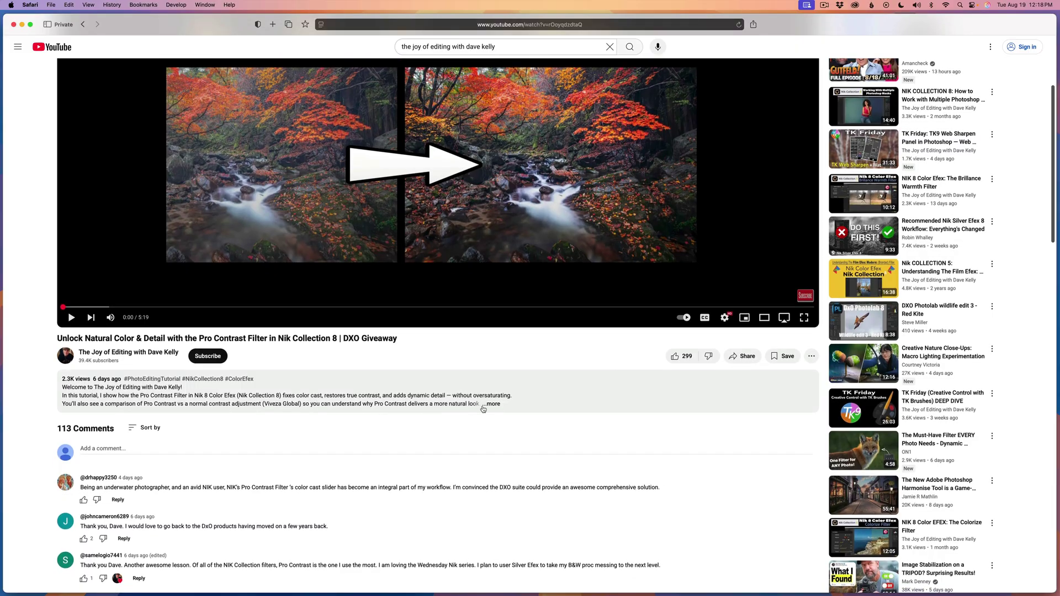
click(493, 405)
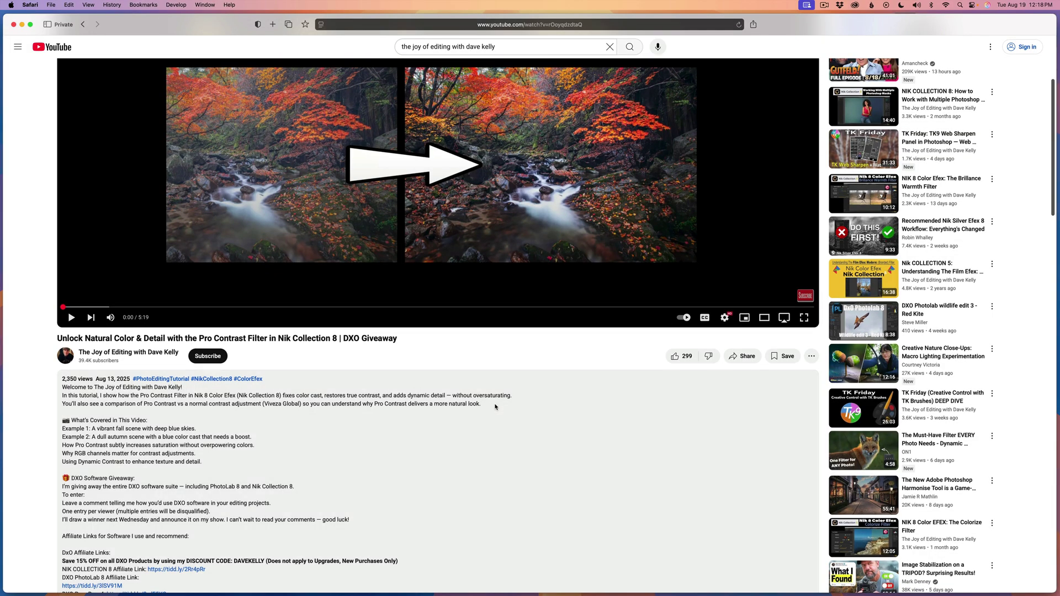
scroll(470, 440, down, 5)
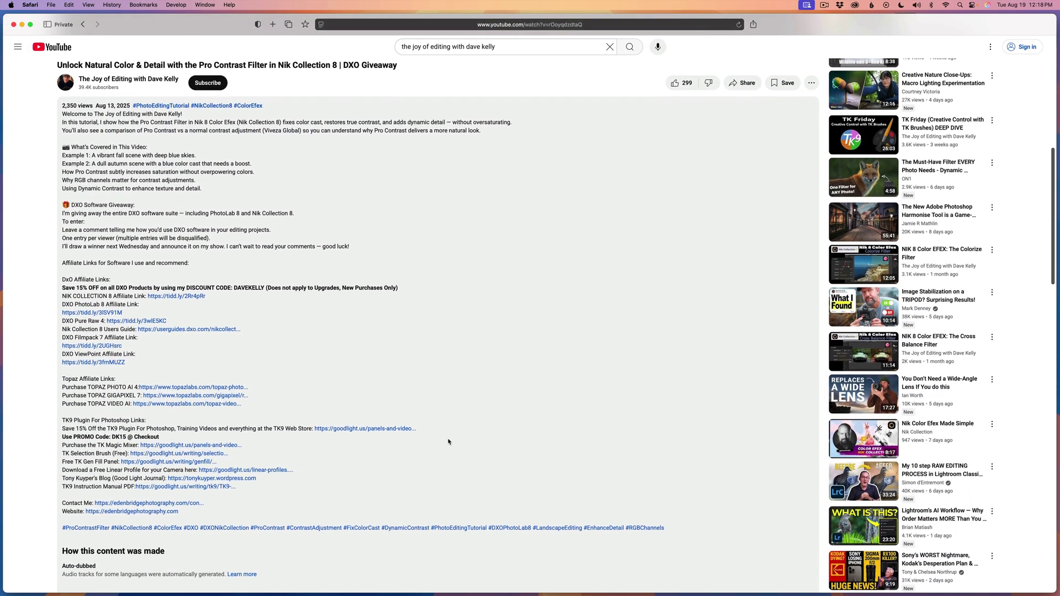
scroll(449, 442, down, 2)
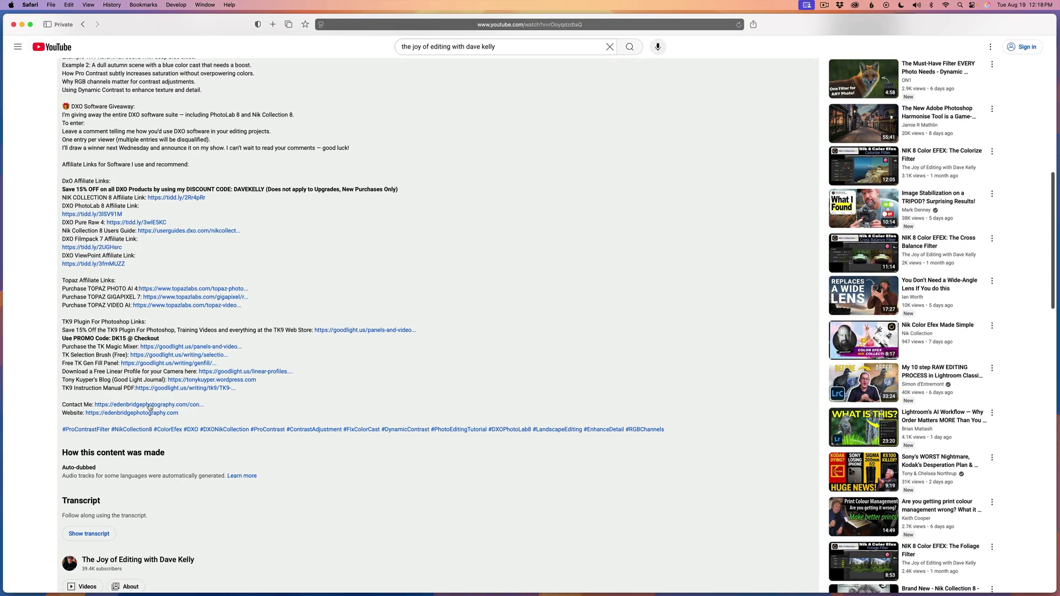
Open the photographer's website Contact page from the description's Contact Me link.
click(150, 408)
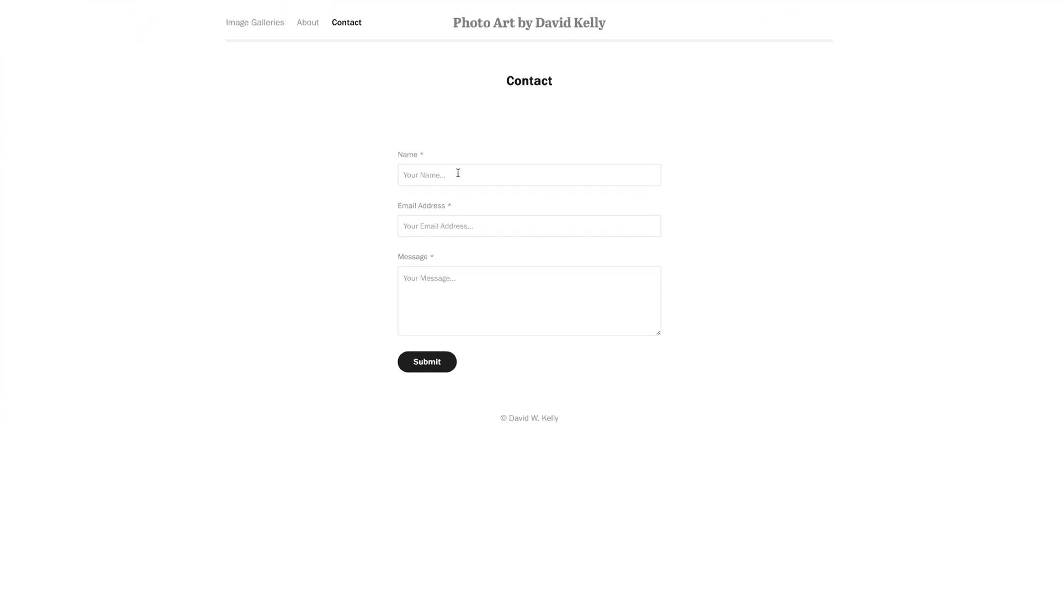